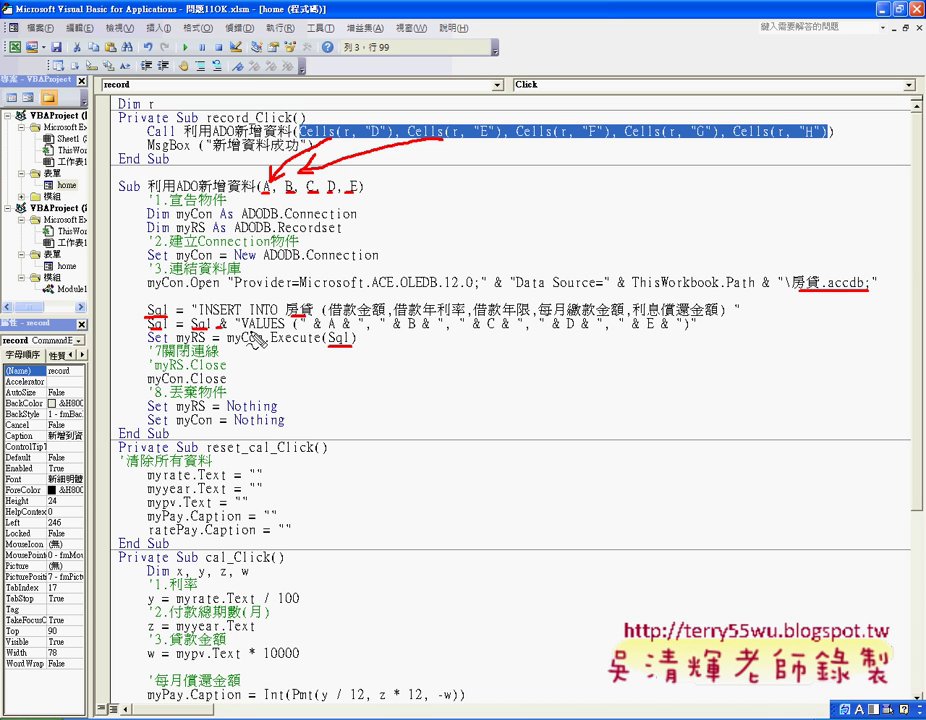
Highlight the SQL VALUES string, the Execute Sql call and the MsgBox line in the ADO insert code
{"action": "left_click_drag", "start_coordinate": [247, 327], "coordinate": [300, 333]}
{"action": "left_click_drag", "start_coordinate": [405, 333], "coordinate": [418, 333]}
{"action": "left_click_drag", "start_coordinate": [487, 333], "coordinate": [501, 333]}
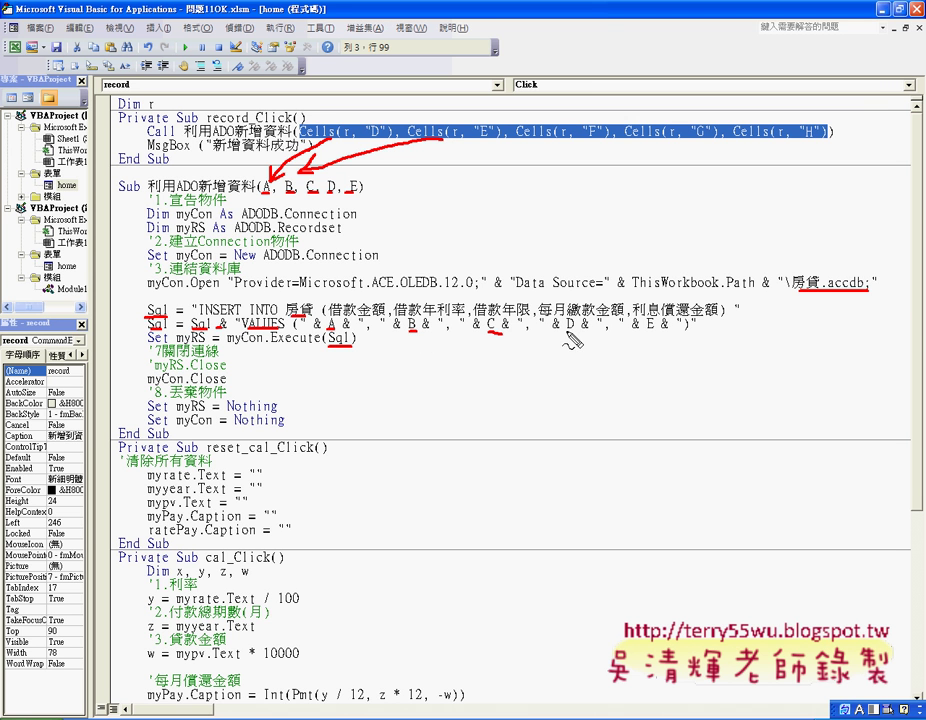
{"action": "left_click_drag", "start_coordinate": [566, 333], "coordinate": [579, 333]}
{"action": "left_click_drag", "start_coordinate": [647, 333], "coordinate": [660, 333]}
{"action": "left_click_drag", "start_coordinate": [273, 348], "coordinate": [321, 347]}
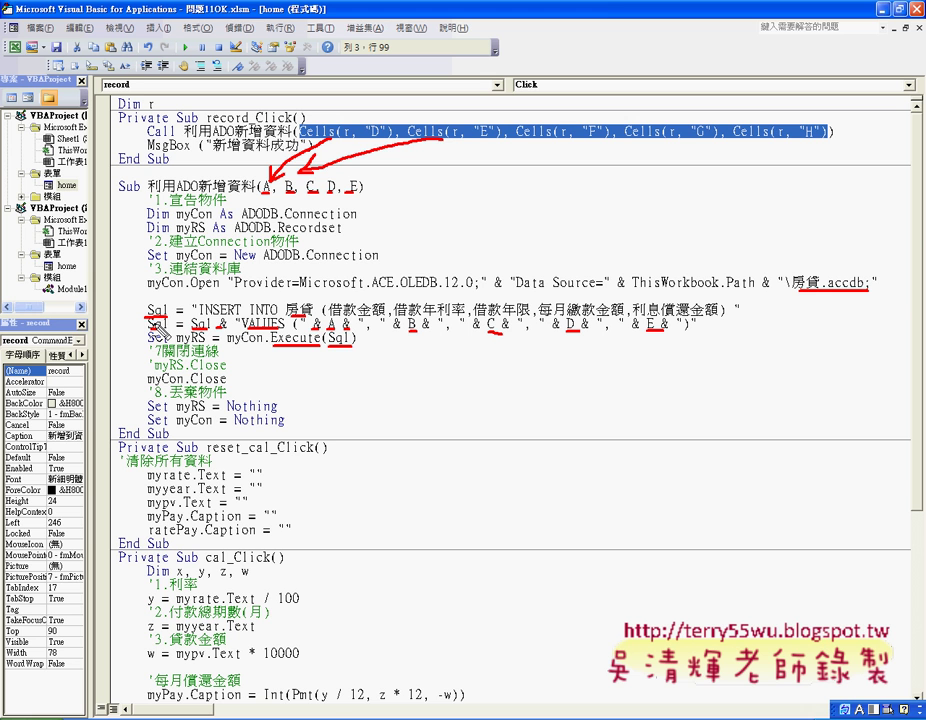
{"action": "left_click_drag", "start_coordinate": [333, 350], "coordinate": [346, 350]}
{"action": "left_click_drag", "start_coordinate": [148, 151], "coordinate": [178, 151]}
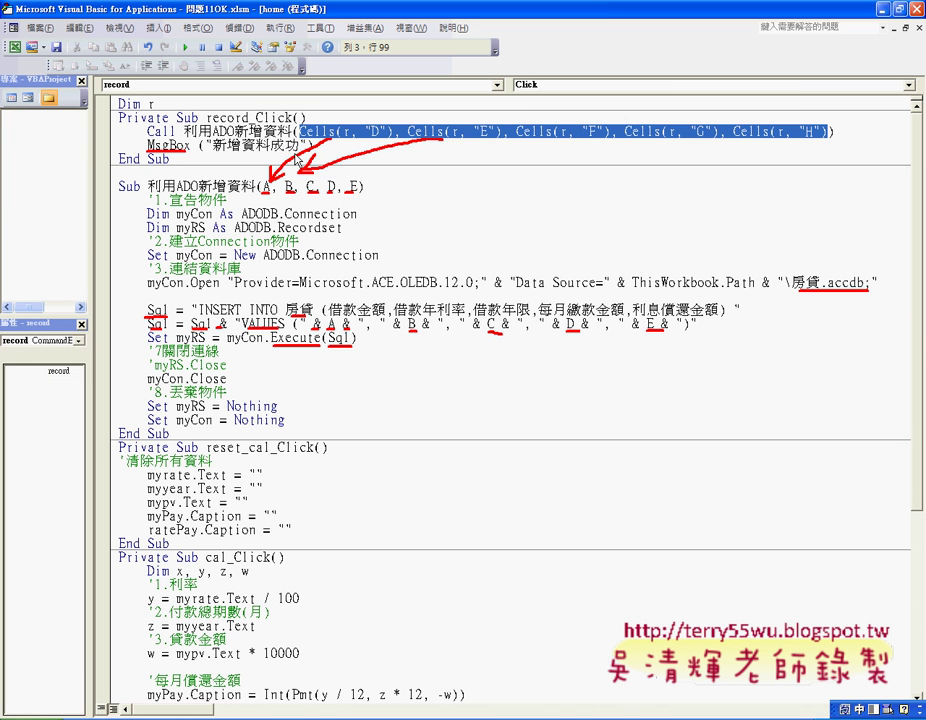
{"action": "key", "text": "Escape"}
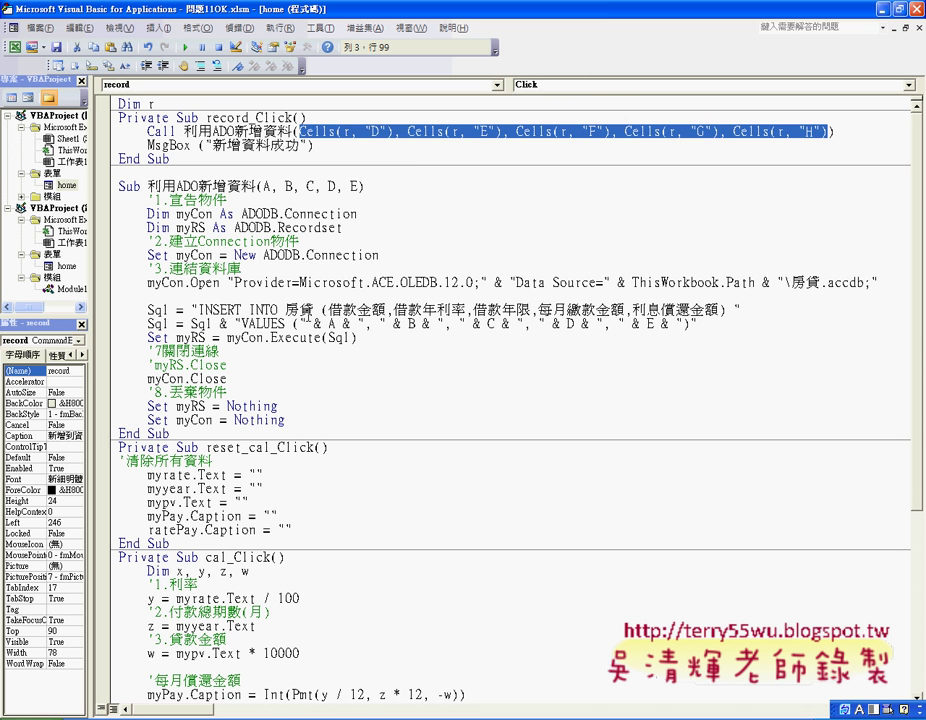
{"action": "left_click", "coordinate": [312, 318]}
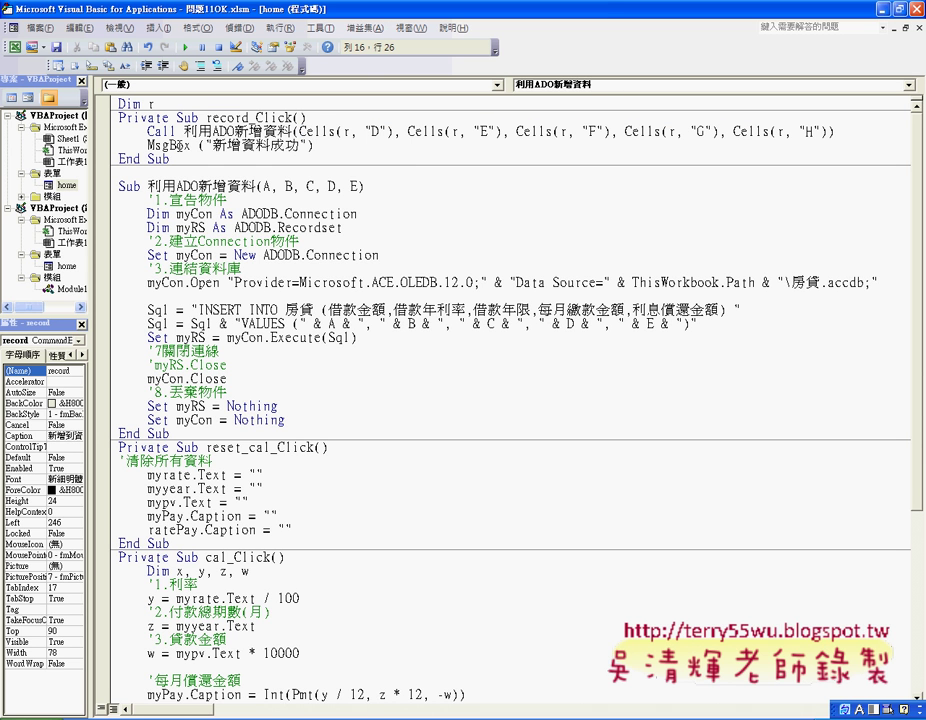
{"action": "left_click_drag", "start_coordinate": [147, 145], "coordinate": [322, 145]}
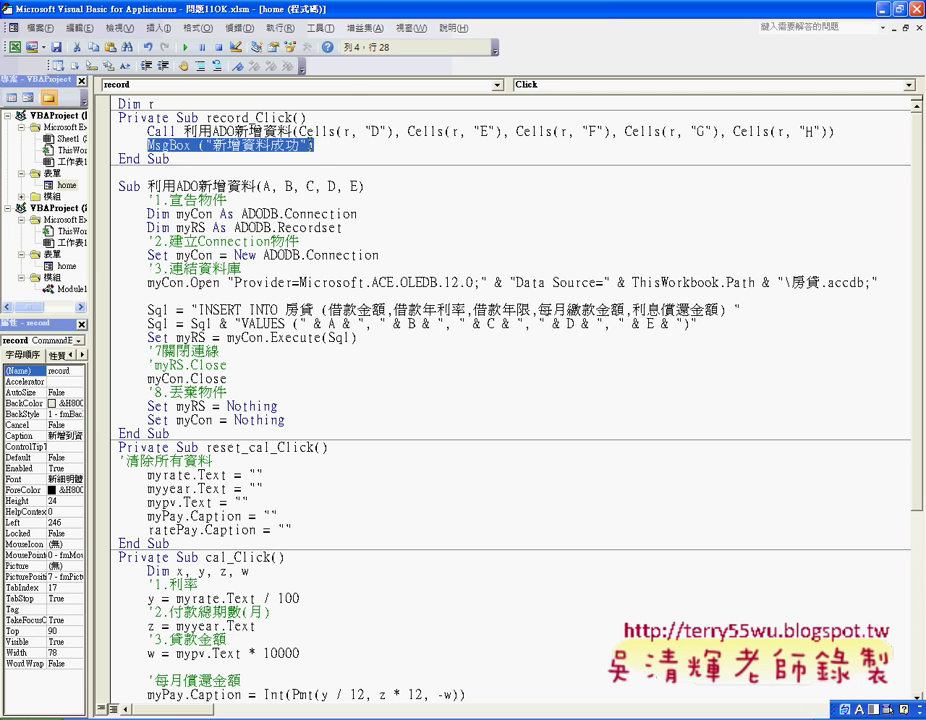
In the 房貸計算 form, calculate a 900 萬元 loan at 1.4% over 20 years
{"action": "left_click", "coordinate": [883, 9]}
{"action": "left_click", "coordinate": [720, 163]}
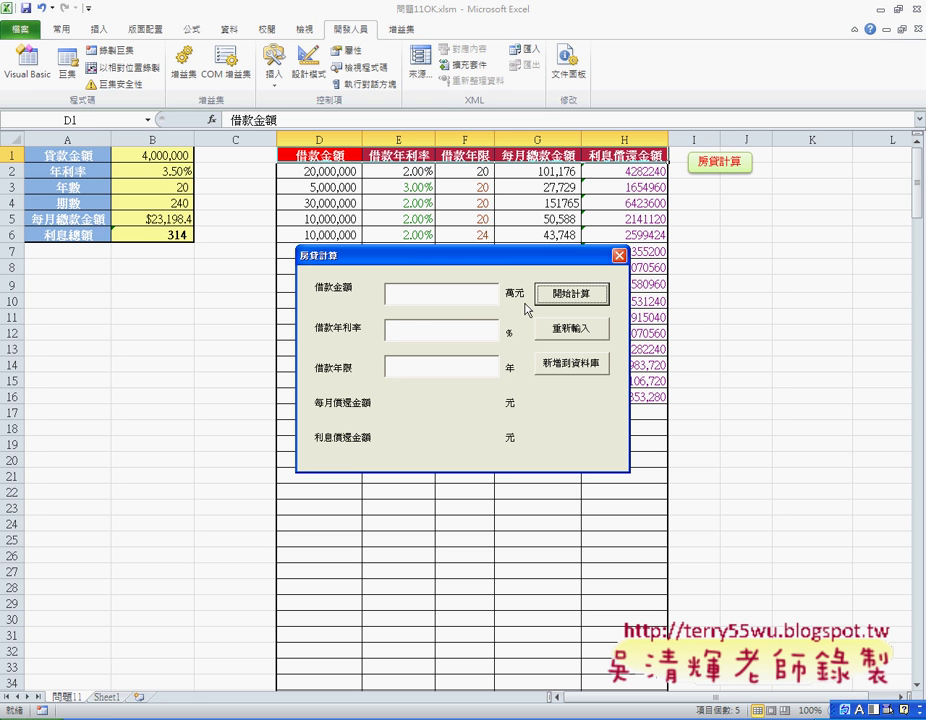
{"action": "left_click", "coordinate": [460, 296]}
{"action": "type", "text": "900"}
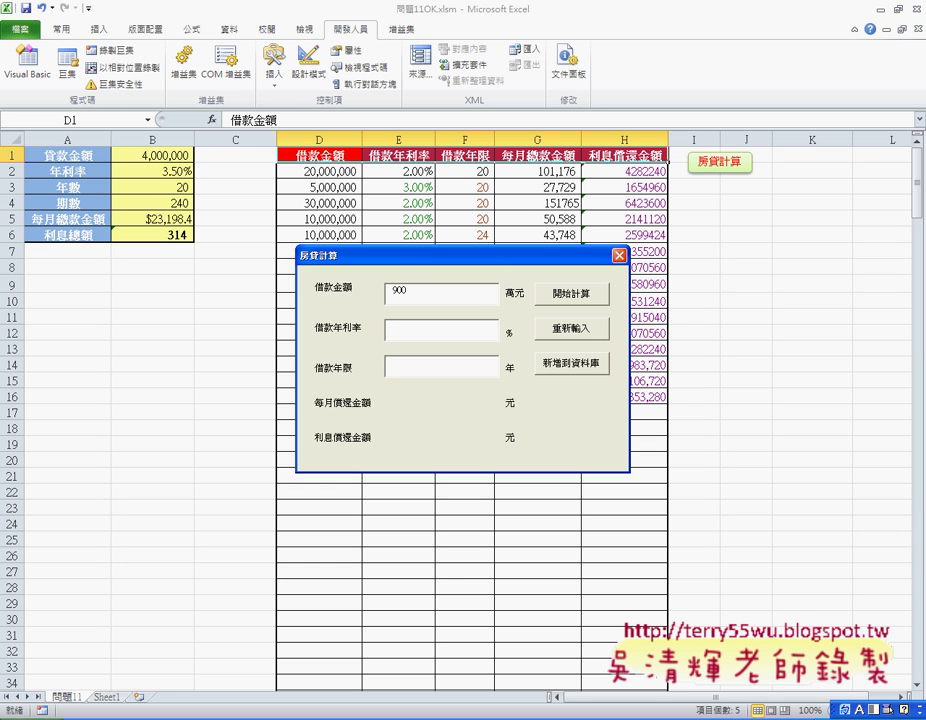
{"action": "left_click", "coordinate": [440, 330]}
{"action": "type", "text": "1.4"}
{"action": "left_click", "coordinate": [440, 367]}
{"action": "type", "text": "20"}
{"action": "left_click", "coordinate": [565, 294]}
Add the loan to the Access database, close the form, and open 房貸.accdb
{"action": "left_click_drag", "start_coordinate": [533, 255], "coordinate": [547, 457]}
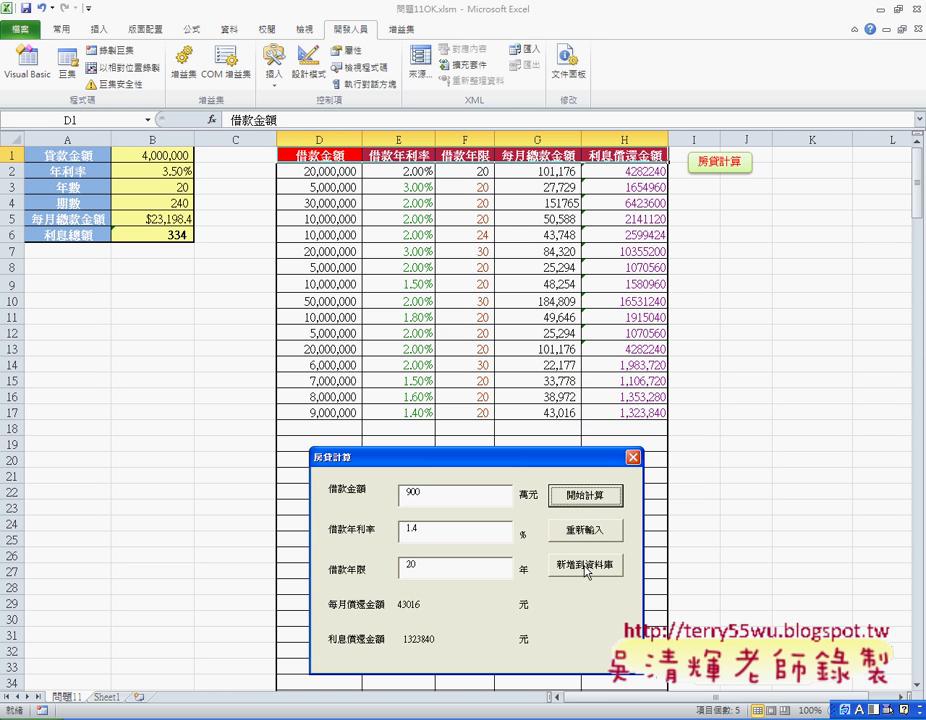
{"action": "left_click", "coordinate": [585, 567]}
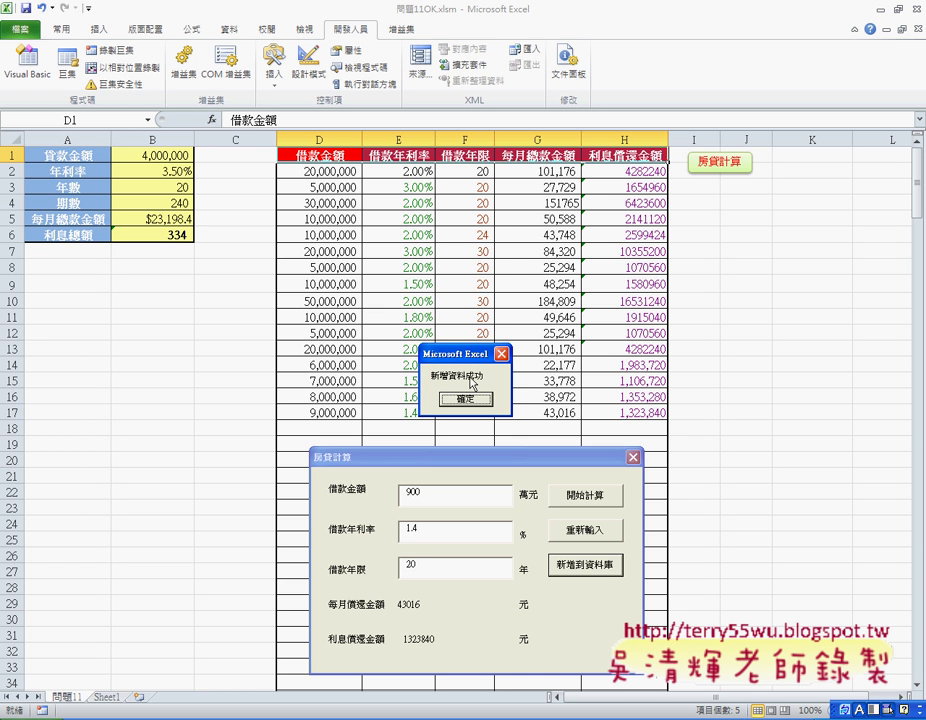
{"action": "left_click", "coordinate": [470, 400]}
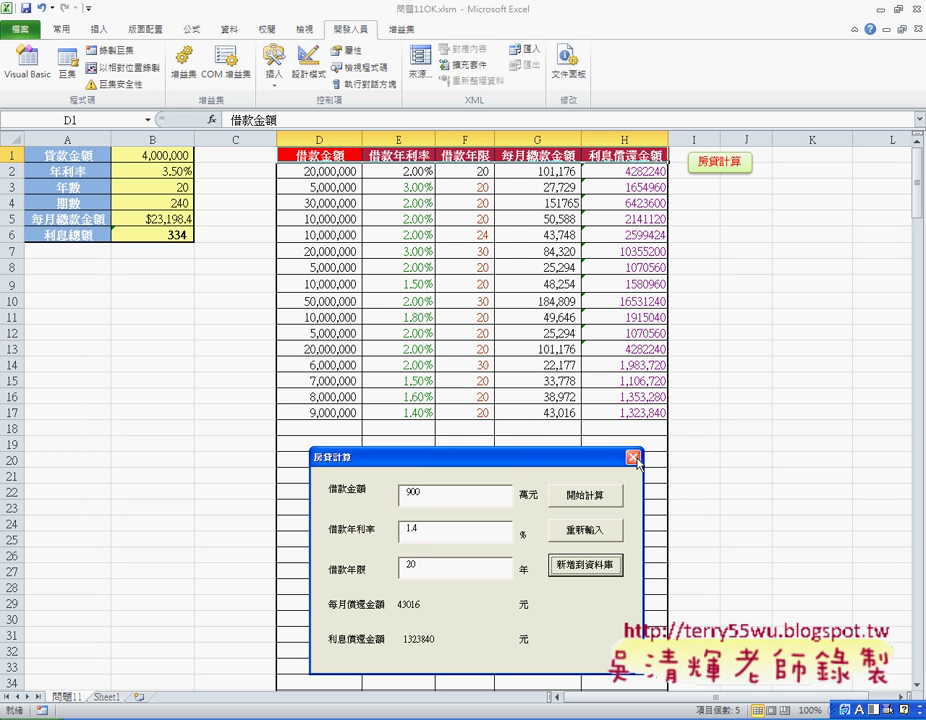
{"action": "left_click", "coordinate": [633, 457]}
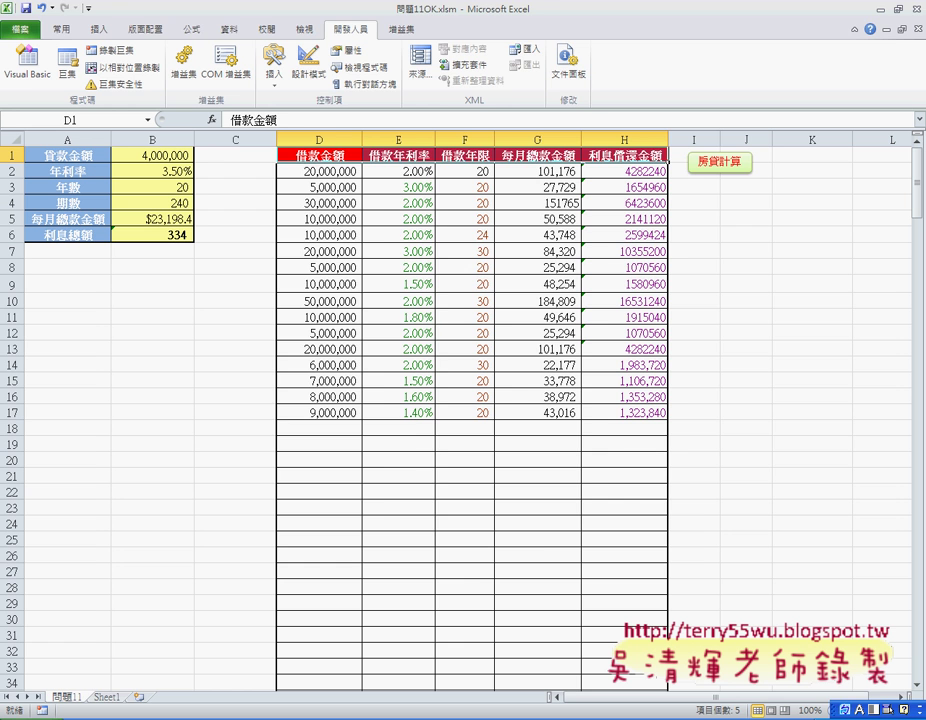
{"action": "key", "text": "alt+Tab"}
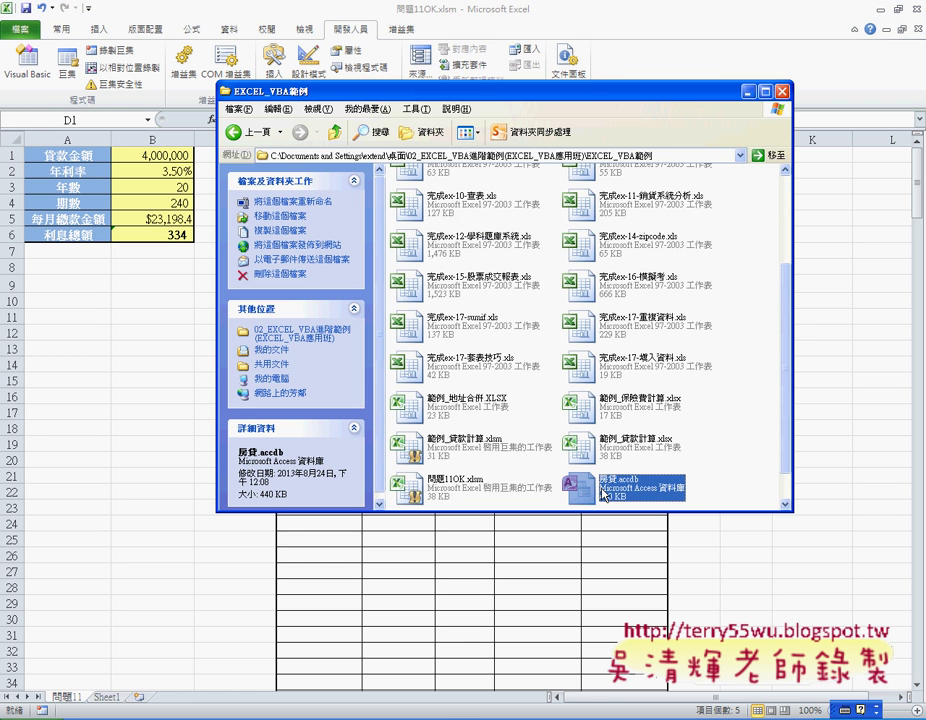
{"action": "double_click", "coordinate": [604, 492]}
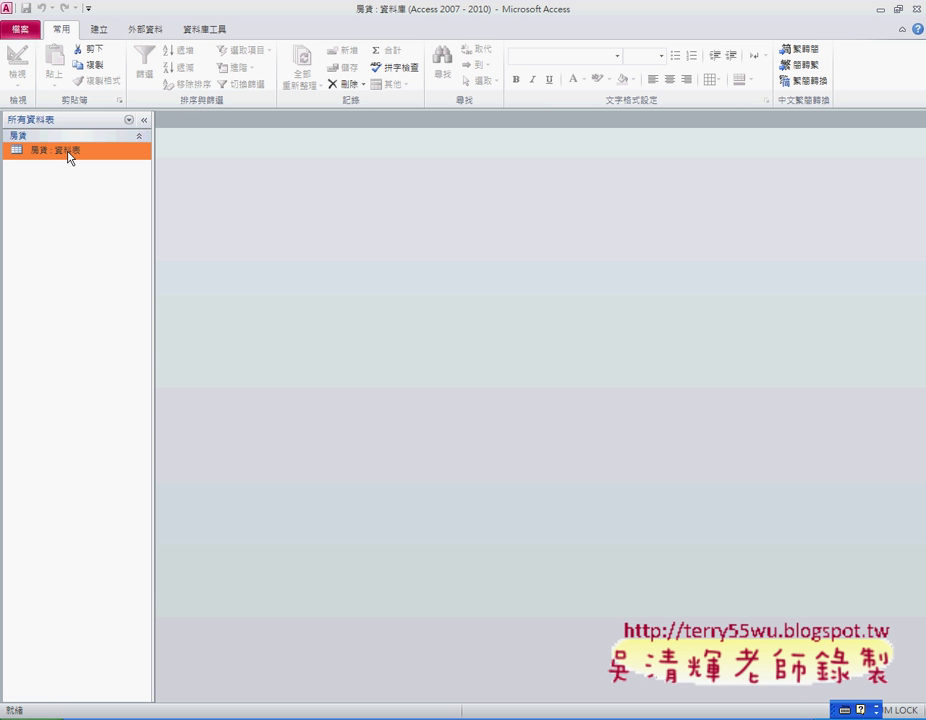
Open the 房貸 table and select the new 9,000,000 loan record
{"action": "double_click", "coordinate": [69, 151]}
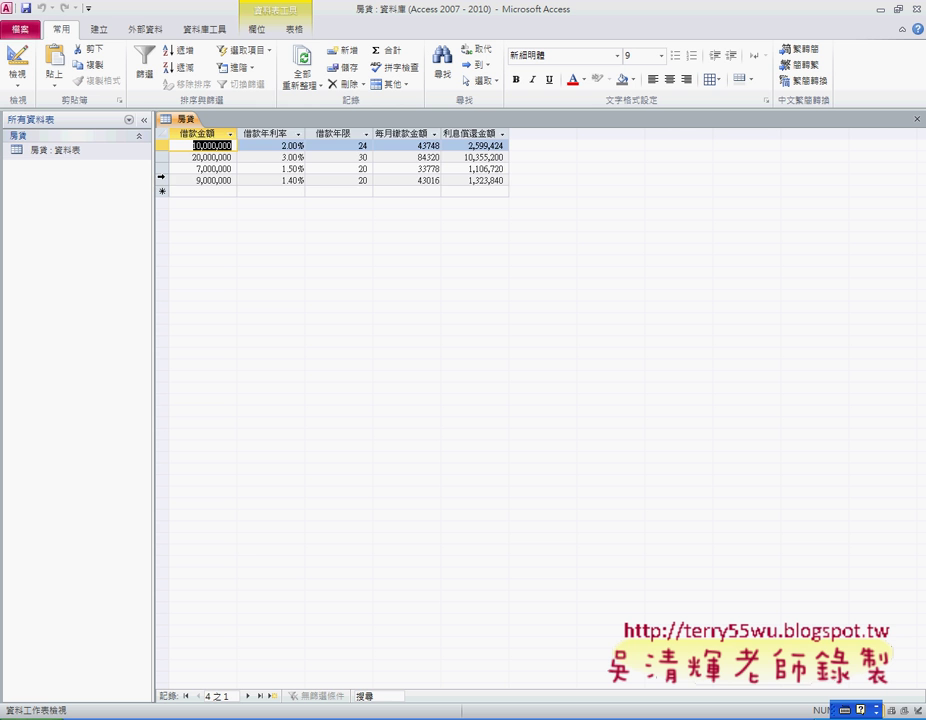
{"action": "left_click", "coordinate": [160, 180]}
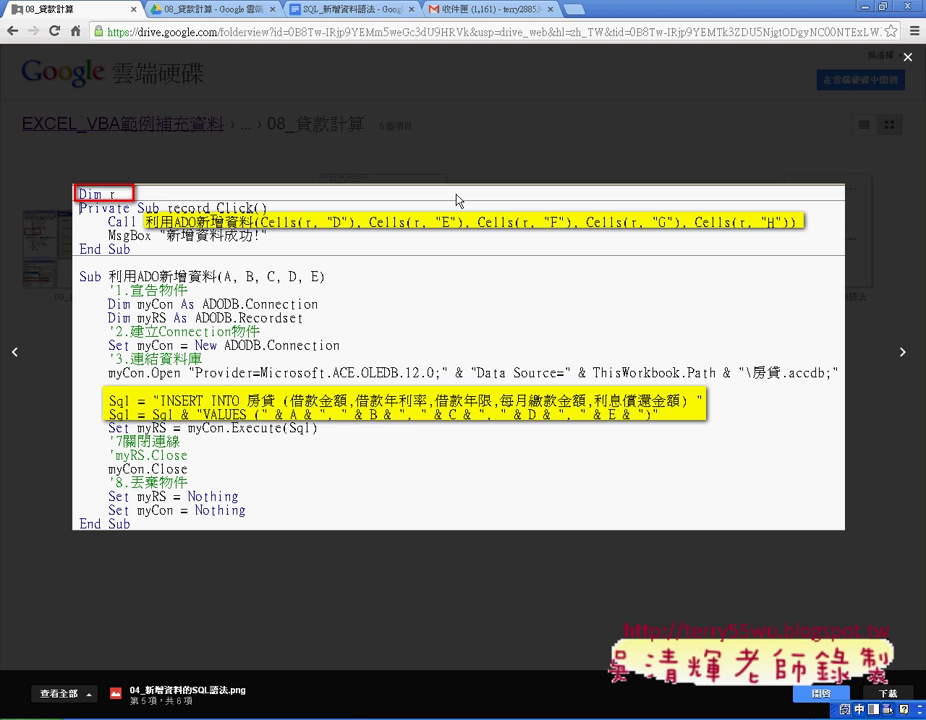
Preview the SQL_新增資料語法 document, select its entire code listing, then close the preview
{"action": "left_click", "coordinate": [908, 60]}
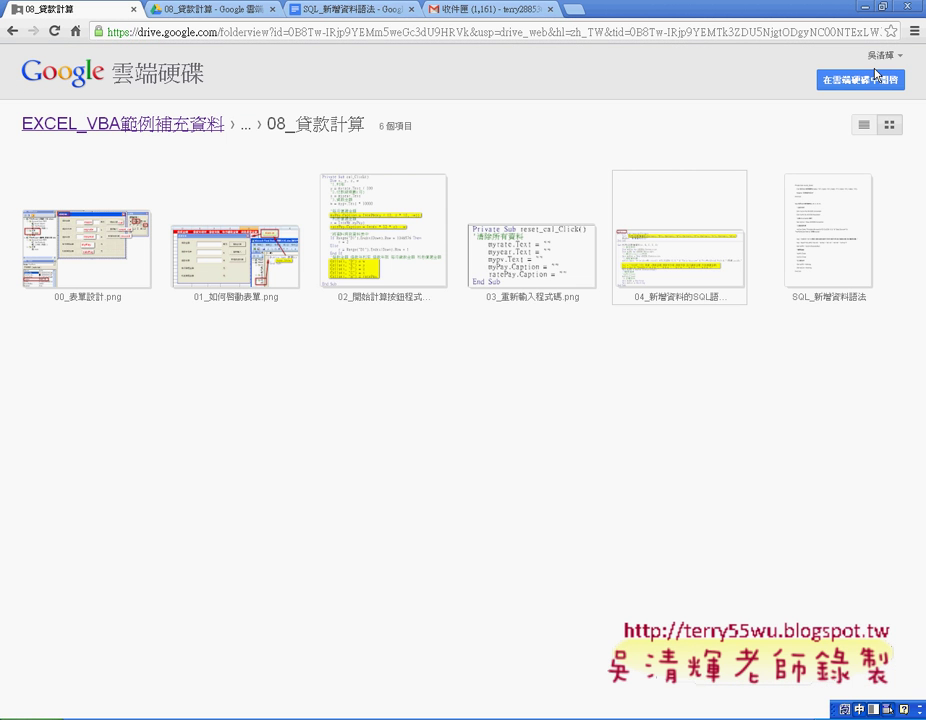
{"action": "left_click", "coordinate": [805, 248]}
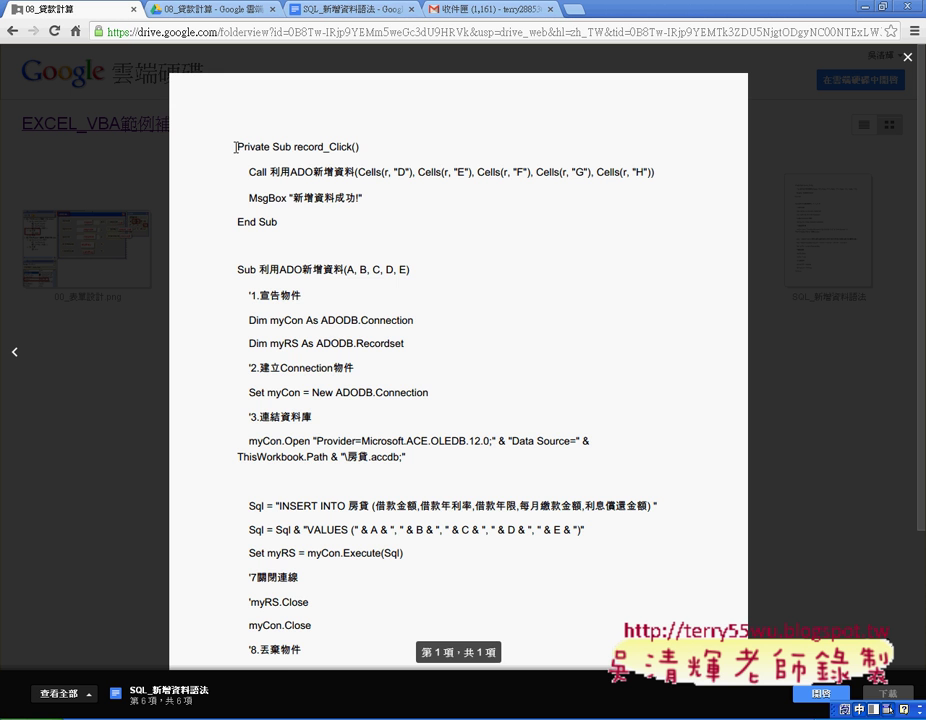
{"action": "mouse_move", "coordinate": [236, 147]}
{"action": "left_mouse_down"}
{"action": "mouse_move", "coordinate": [411, 669]}
{"action": "mouse_move", "coordinate": [405, 694]}
{"action": "left_mouse_up"}
{"action": "scroll", "coordinate": [403, 600], "scroll_direction": "up", "scroll_amount": 5}
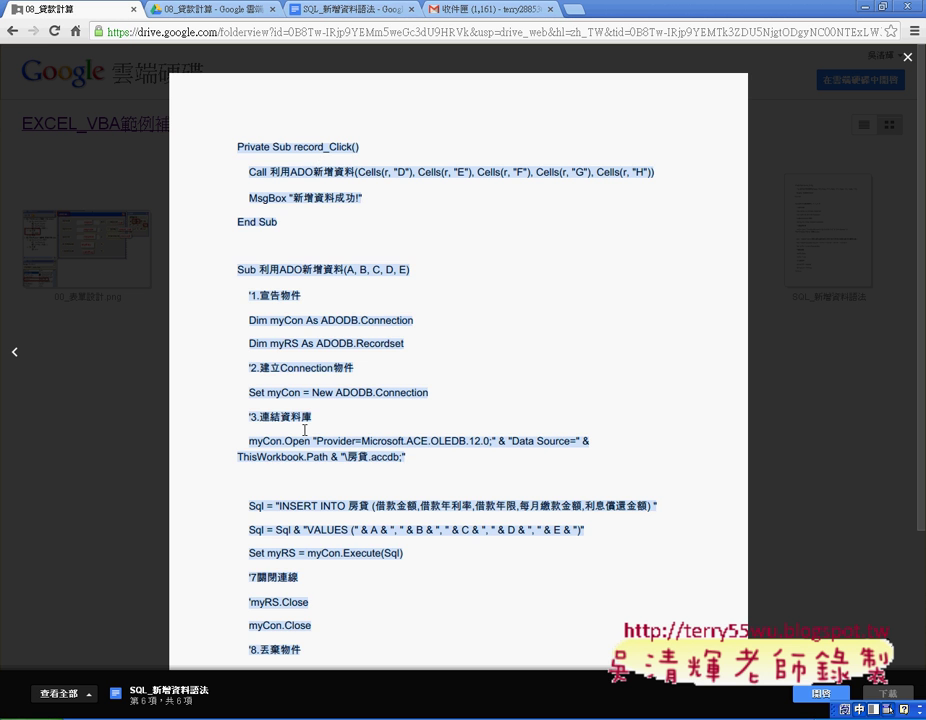
{"action": "scroll", "coordinate": [304, 430], "scroll_direction": "down", "scroll_amount": 1}
{"action": "scroll", "coordinate": [312, 432], "scroll_direction": "down", "scroll_amount": 3}
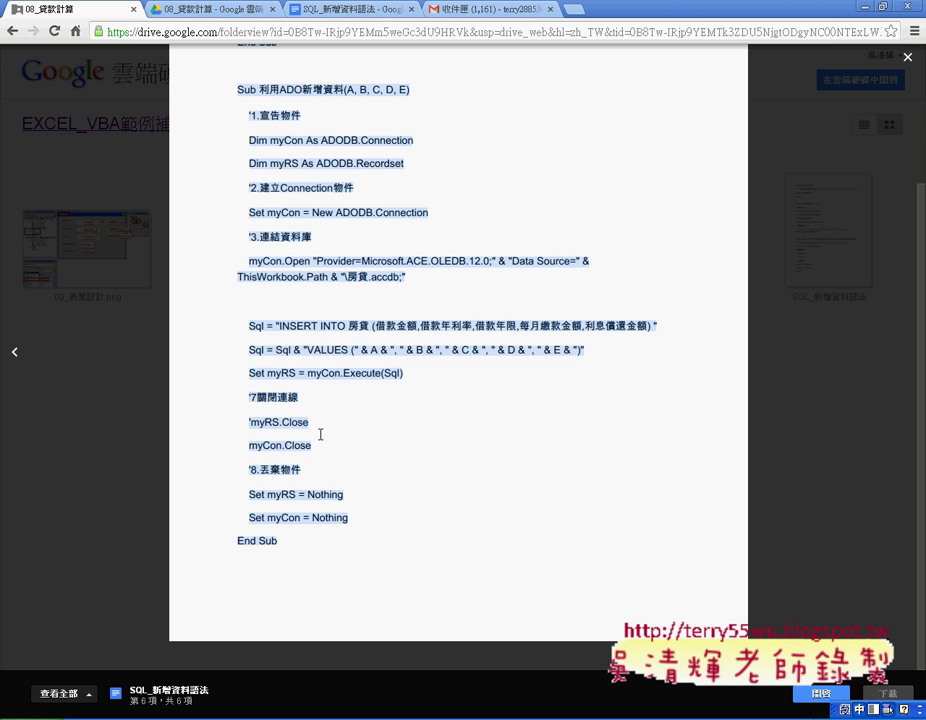
{"action": "scroll", "coordinate": [672, 190], "scroll_direction": "up", "scroll_amount": 3}
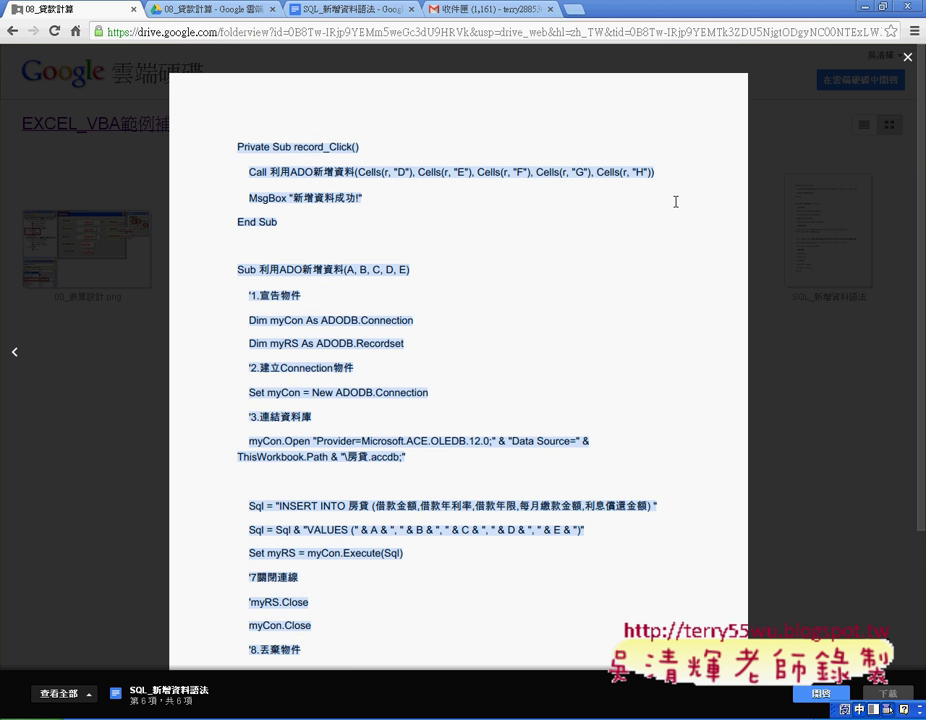
{"action": "left_click", "coordinate": [908, 60]}
Open the 04_新增資料的SQL語法.png screenshot of the ADO insert routine
{"action": "left_click", "coordinate": [653, 260]}
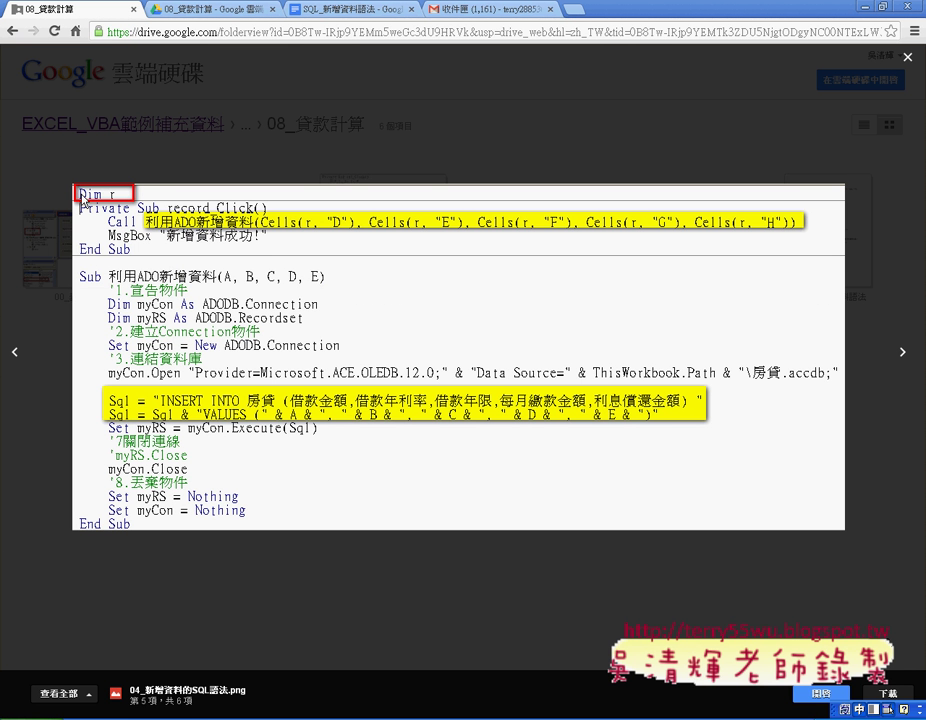